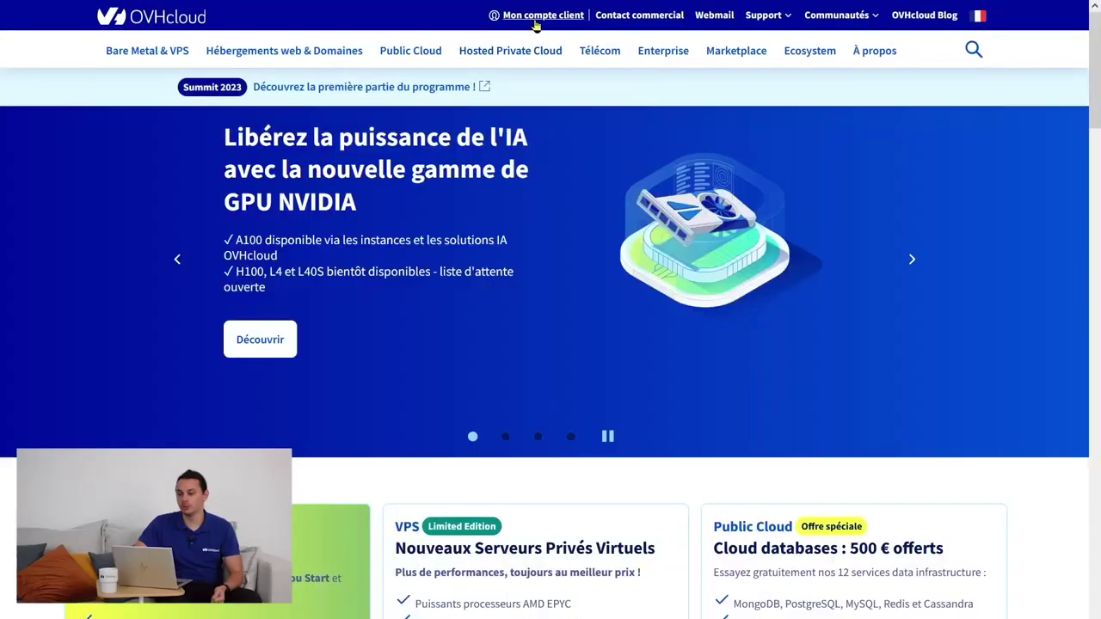
- Open the customer account login page and sign in with the customer identifier and account password
{"action": "left_click", "coordinate": [536, 19]}
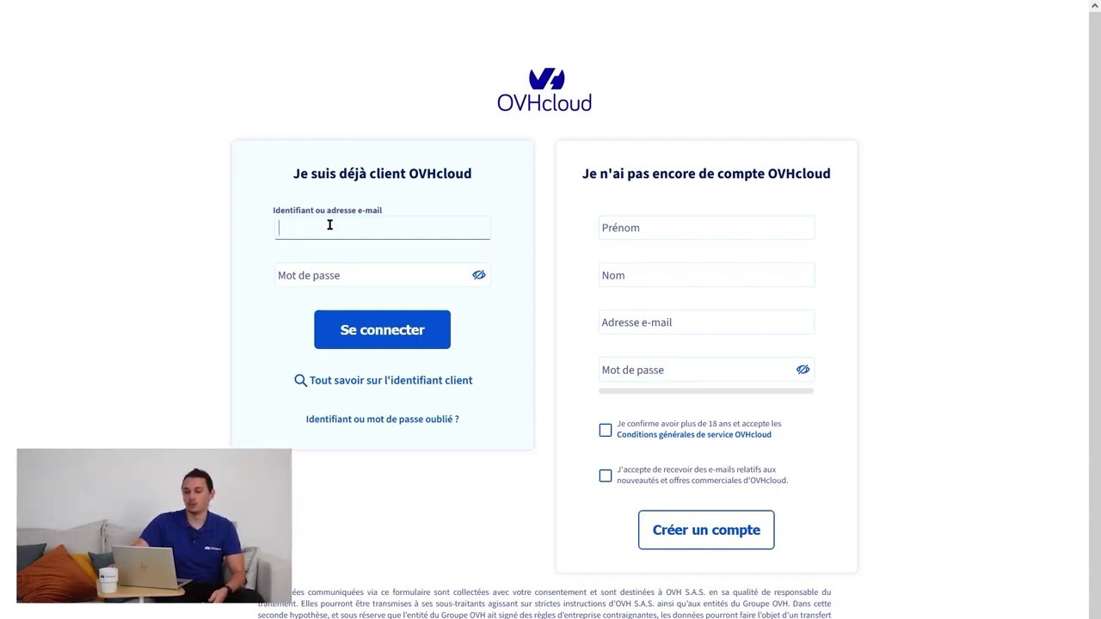
{"action": "left_click", "coordinate": [314, 275]}
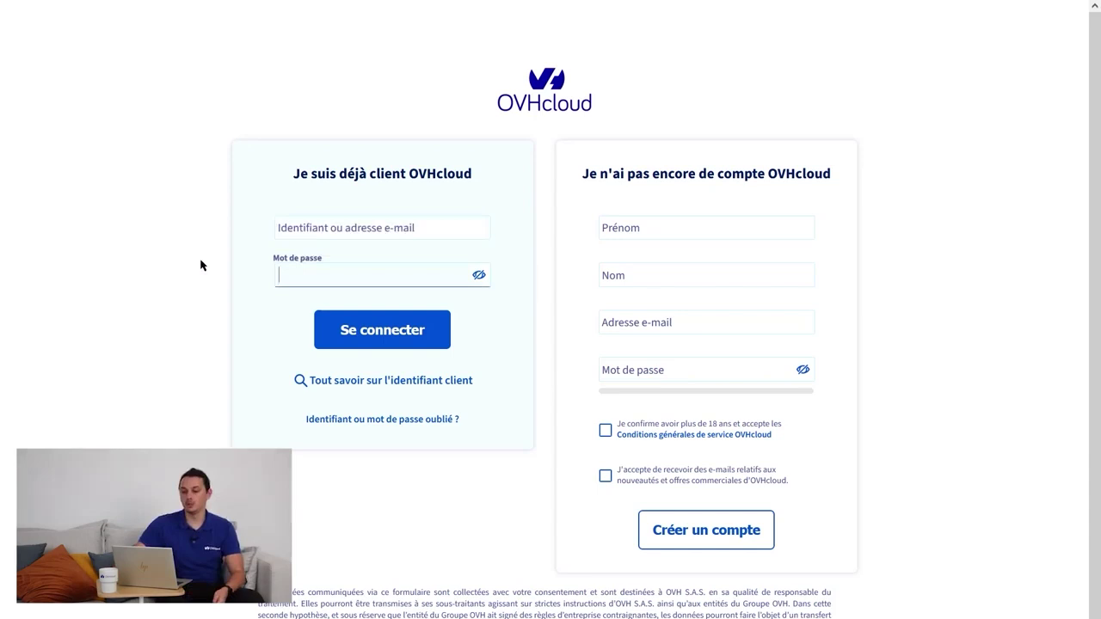
{"action": "left_click", "coordinate": [335, 427]}
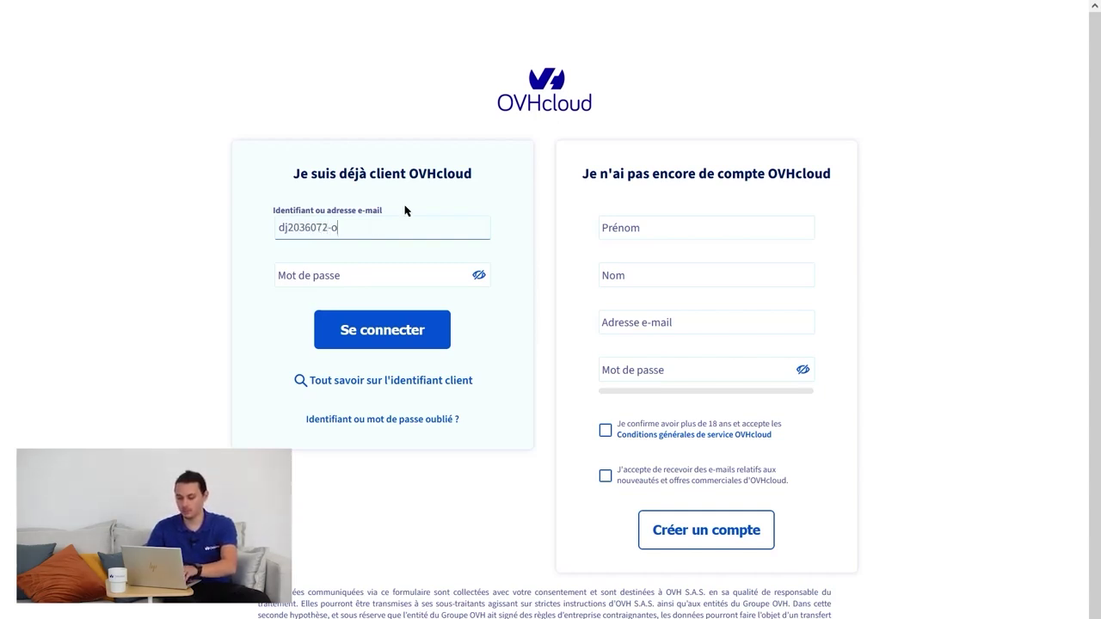
{"action": "key", "text": "Tab"}
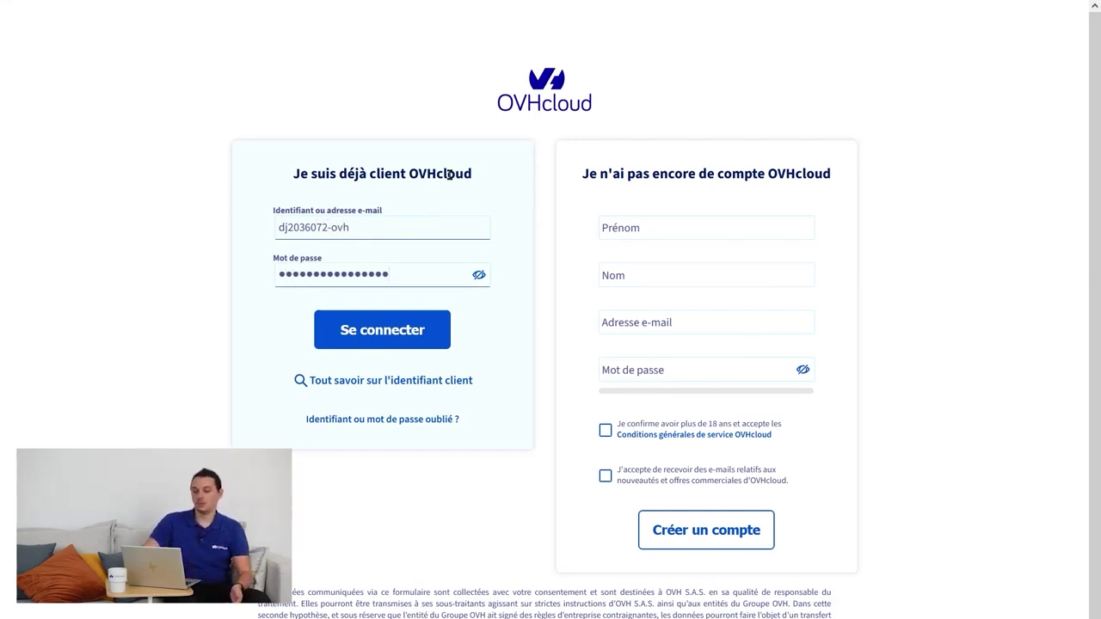
{"action": "key", "text": "Return"}
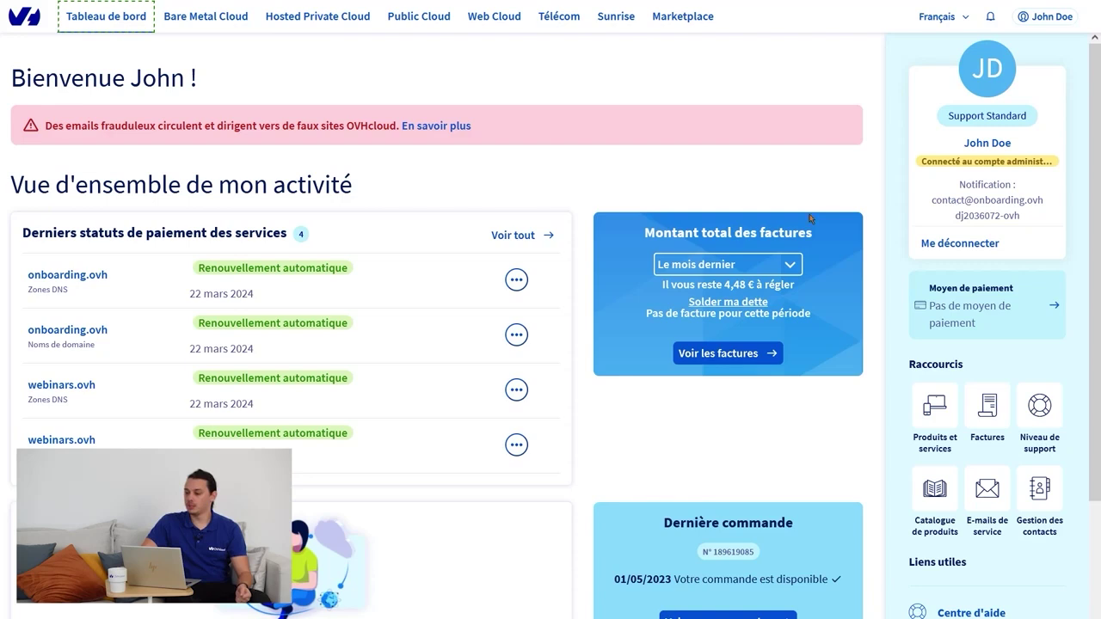
- Open the account profile for editing and review the account type options and the personal and contact information fields
{"action": "left_click", "coordinate": [999, 68]}
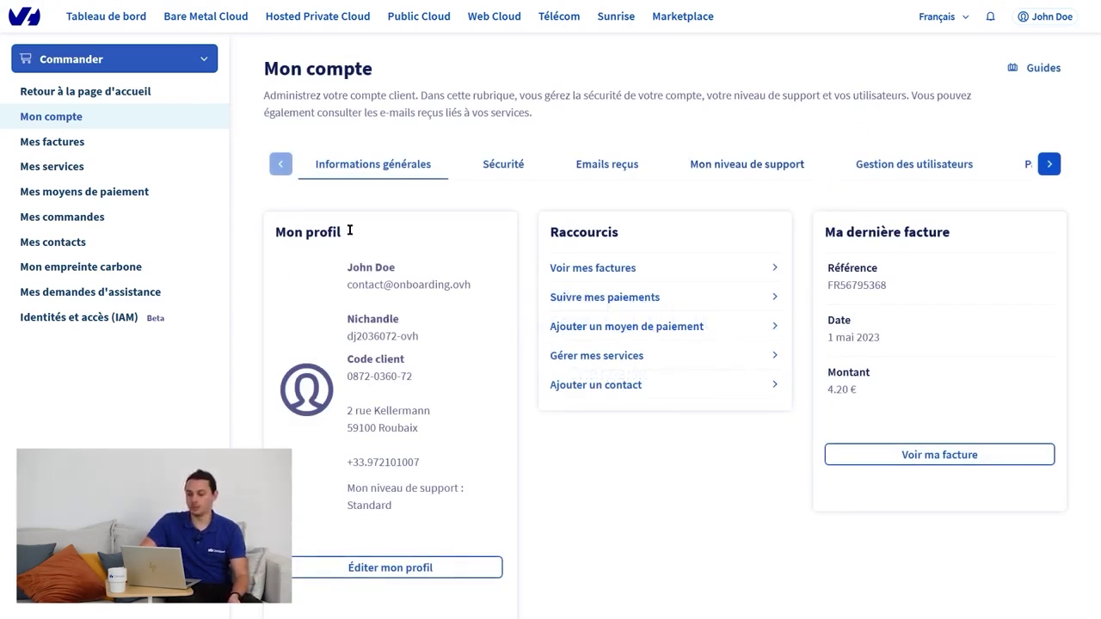
{"action": "left_click", "coordinate": [373, 570]}
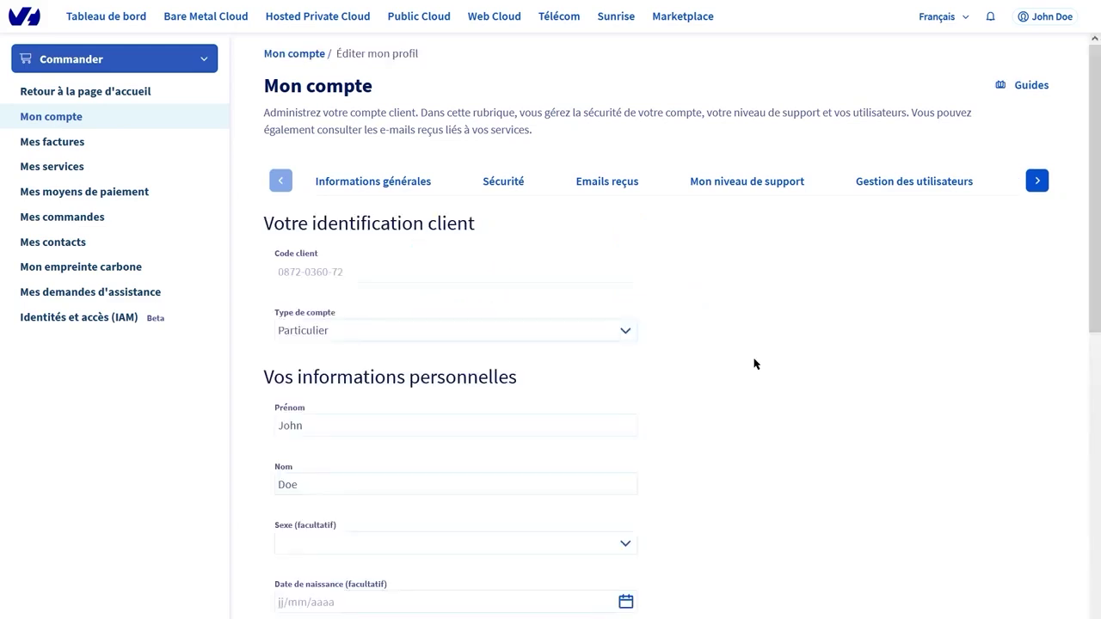
{"action": "left_click", "coordinate": [531, 332]}
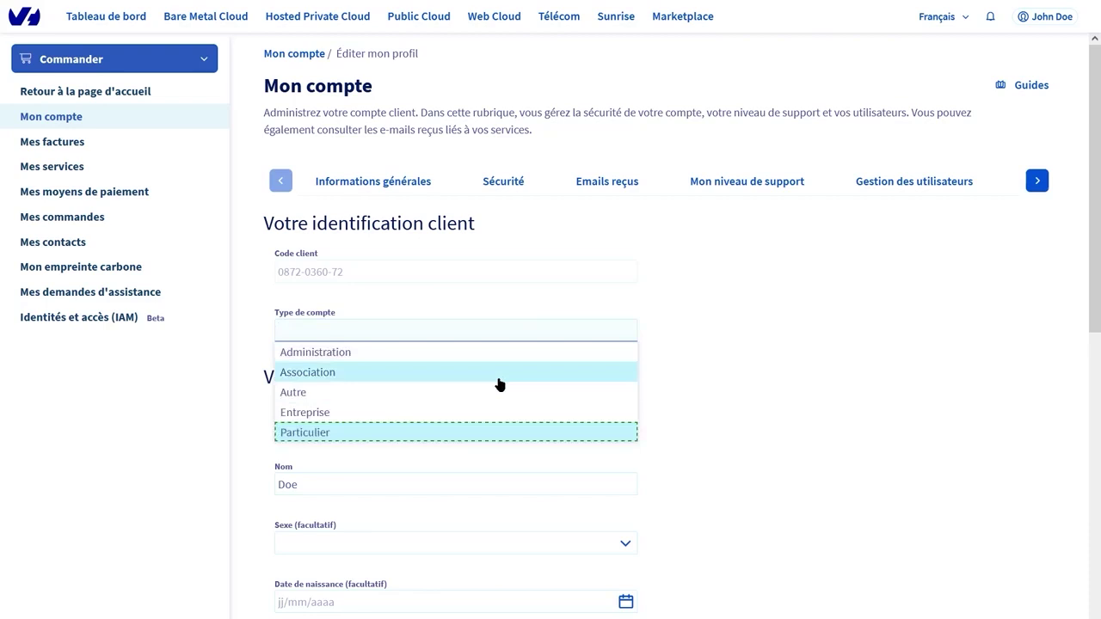
{"action": "left_click", "coordinate": [833, 347]}
{"action": "scroll", "coordinate": [771, 408], "scroll_direction": "down", "scroll_amount": 1}
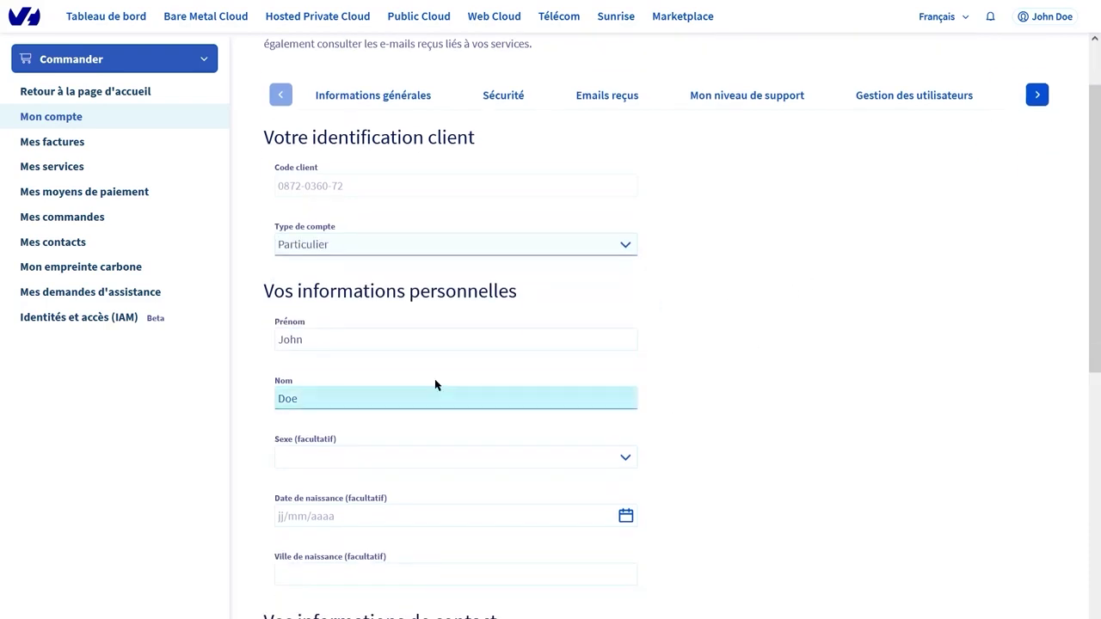
{"action": "scroll", "coordinate": [363, 338], "scroll_direction": "down", "scroll_amount": 2}
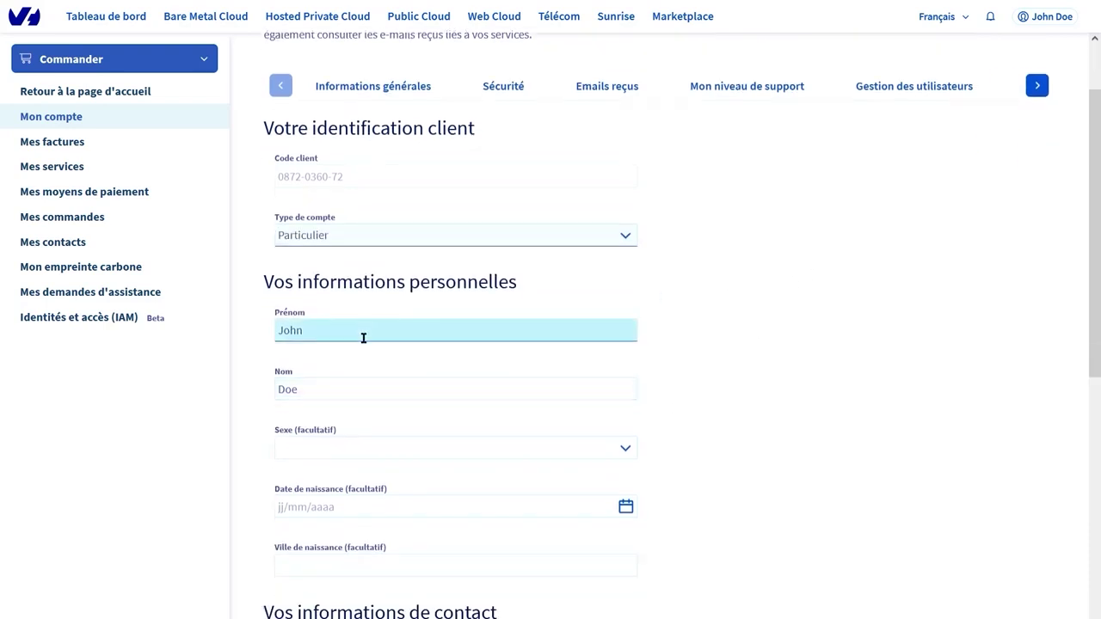
{"action": "scroll", "coordinate": [719, 405], "scroll_direction": "down", "scroll_amount": 2}
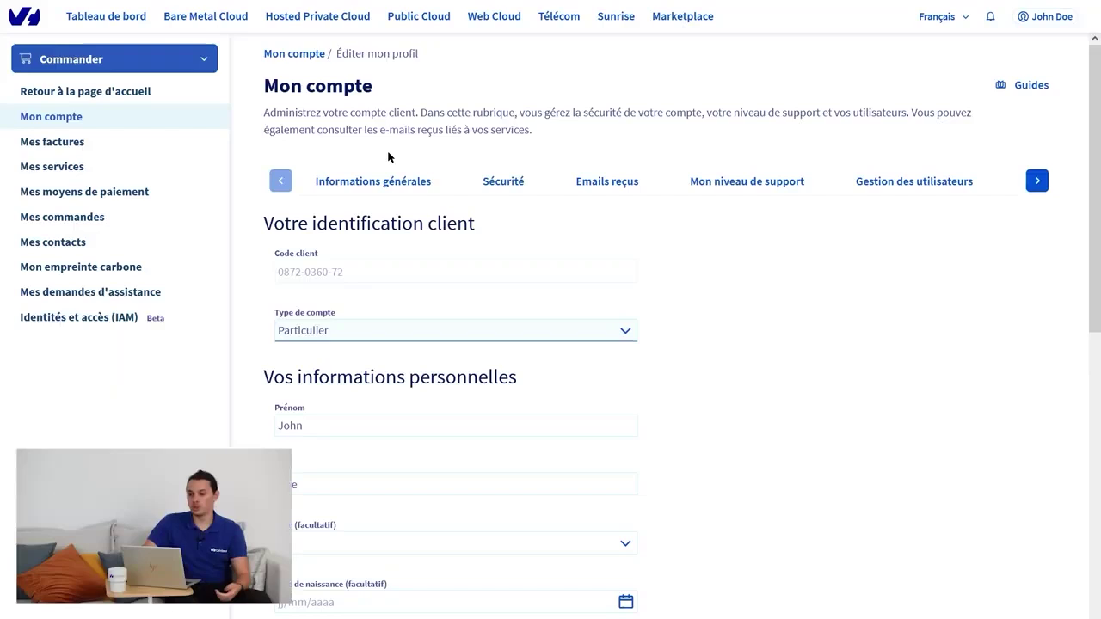
- Open the account's security settings and start activating two-factor authentication, continuing past the introductory stage
{"action": "left_click", "coordinate": [503, 183]}
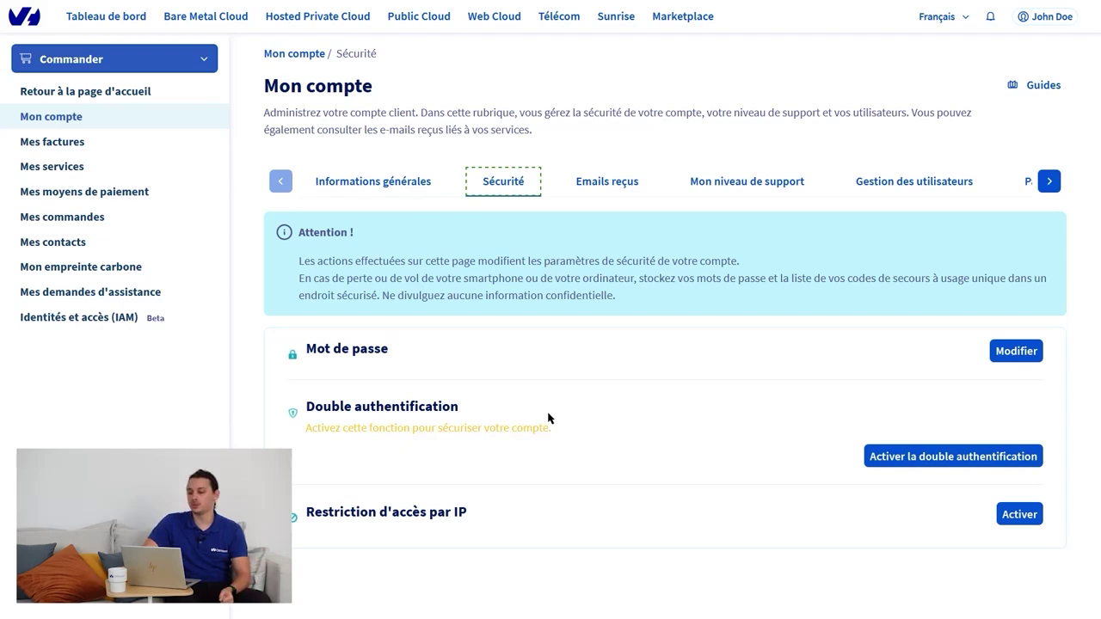
{"action": "left_click", "coordinate": [943, 457]}
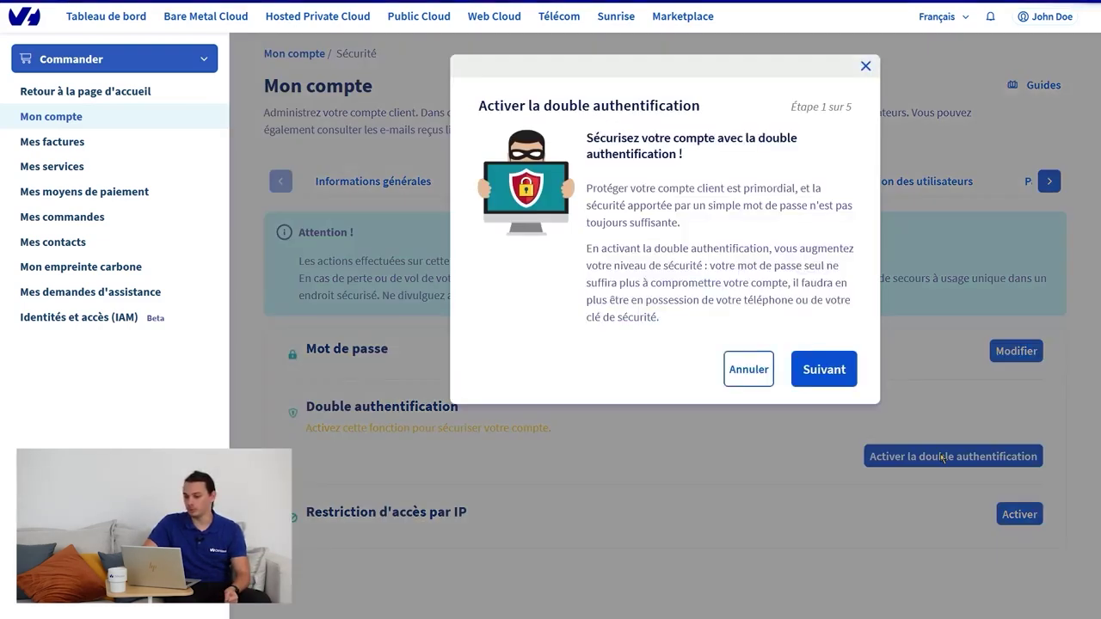
{"action": "left_click", "coordinate": [819, 370]}
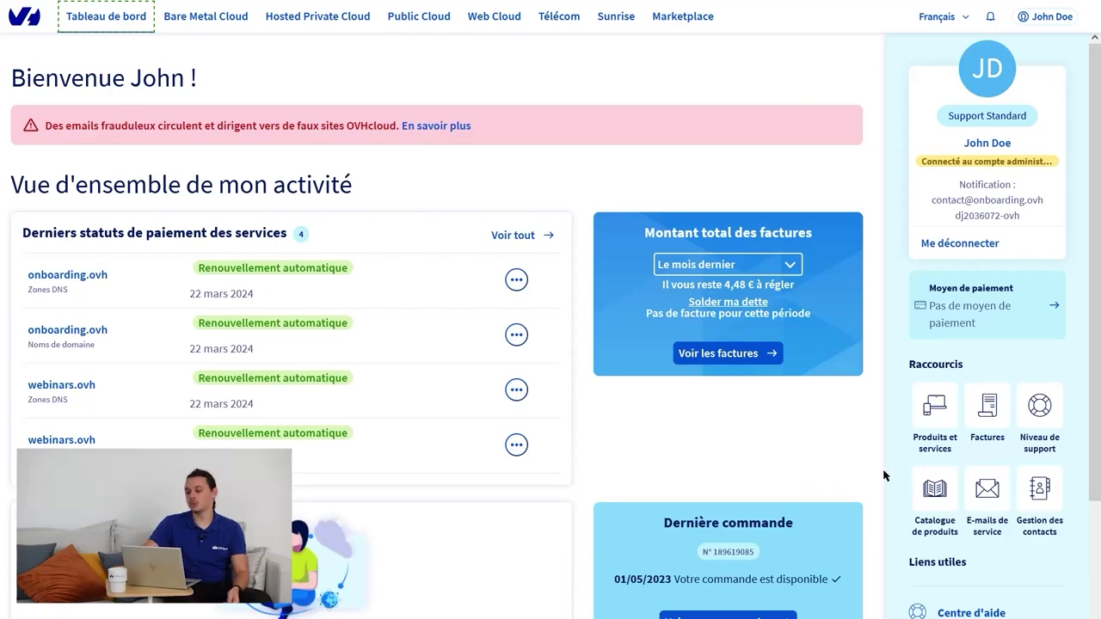
- Open the contact management and replace the technical contact of the onboarding.ovh domain with another customer identifier
{"action": "left_click", "coordinate": [1050, 504]}
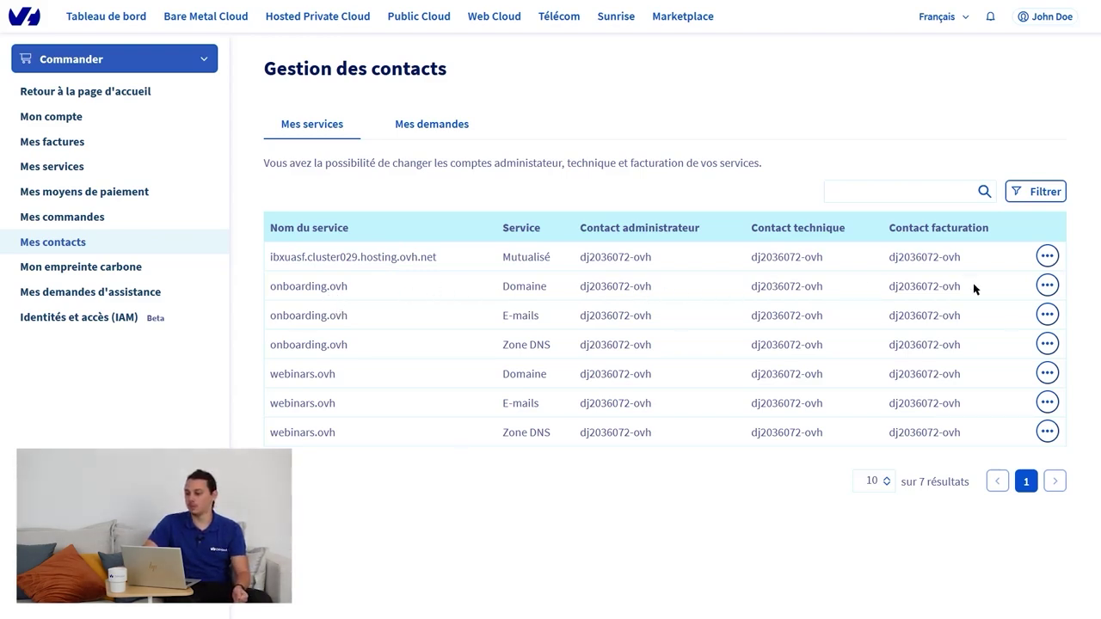
{"action": "left_click", "coordinate": [1049, 287]}
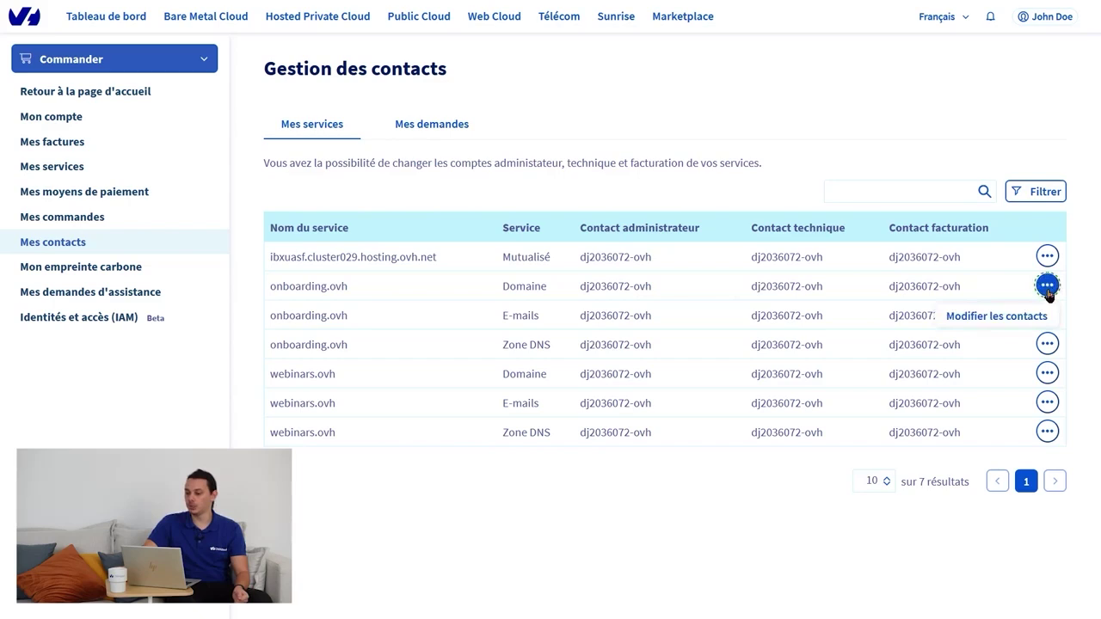
{"action": "left_click", "coordinate": [1011, 317]}
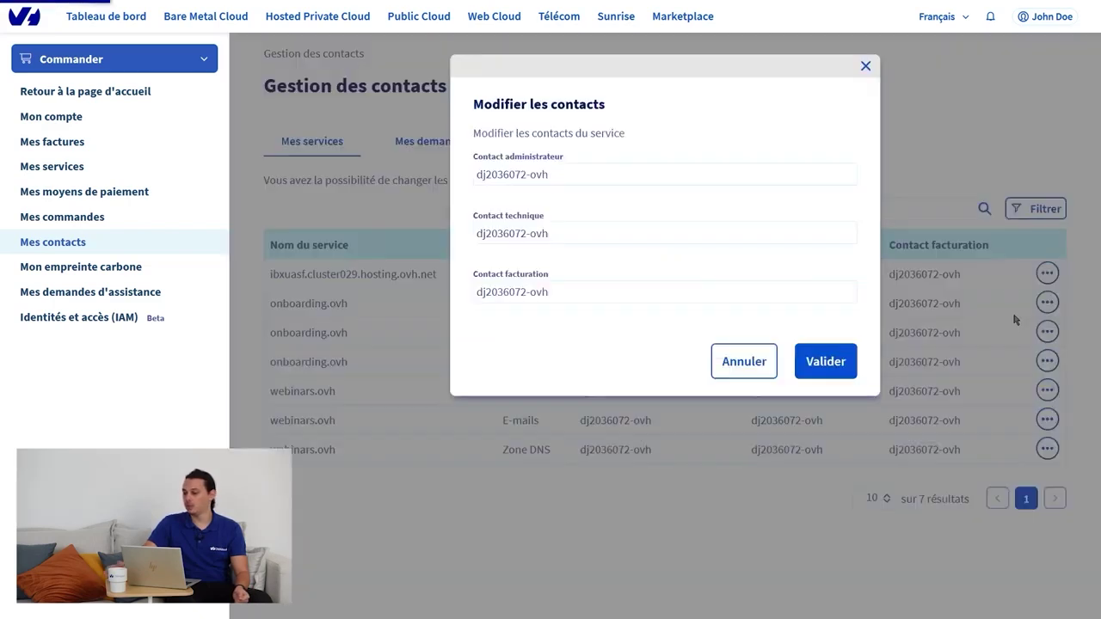
{"action": "left_click", "coordinate": [656, 237]}
{"action": "left_click_drag", "start_coordinate": [593, 235], "coordinate": [459, 236]}
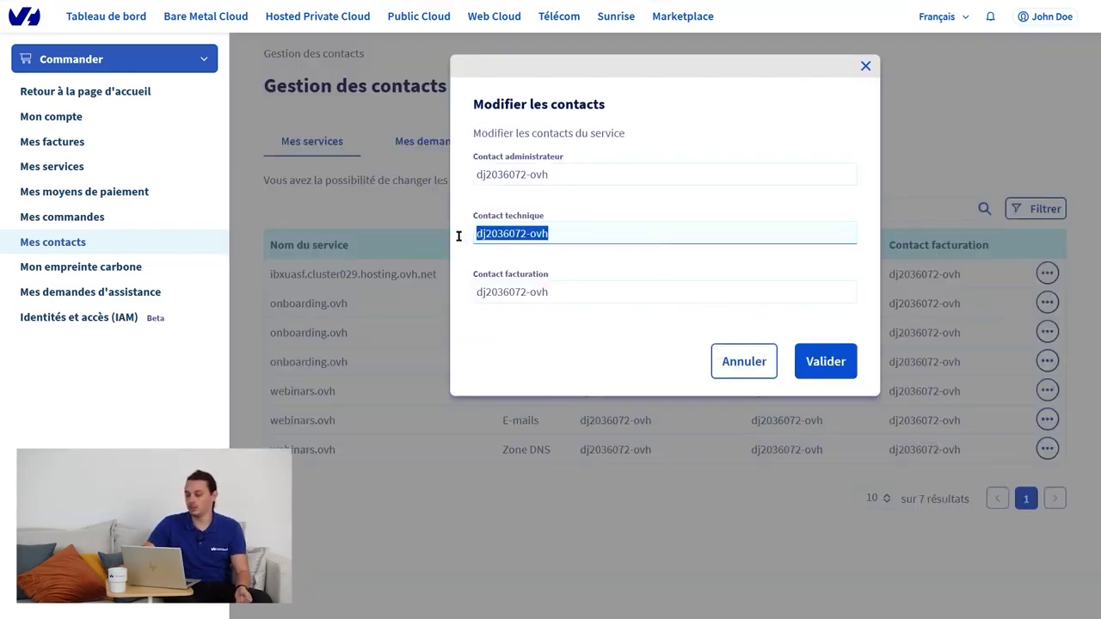
{"action": "key", "text": "BackSpace"}
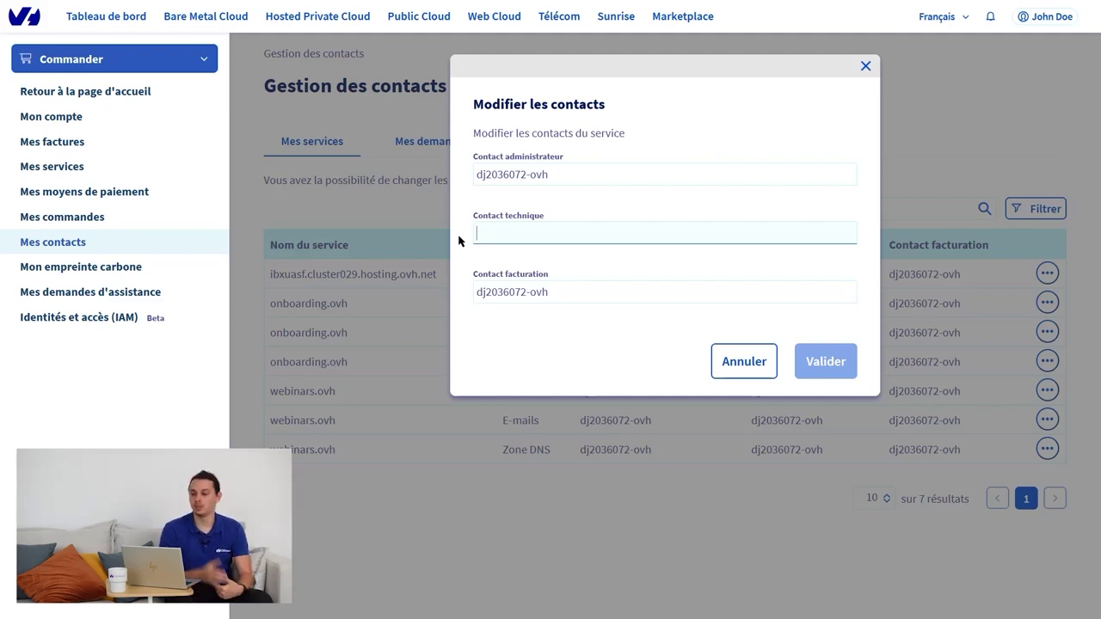
{"action": "type", "text": "a"}
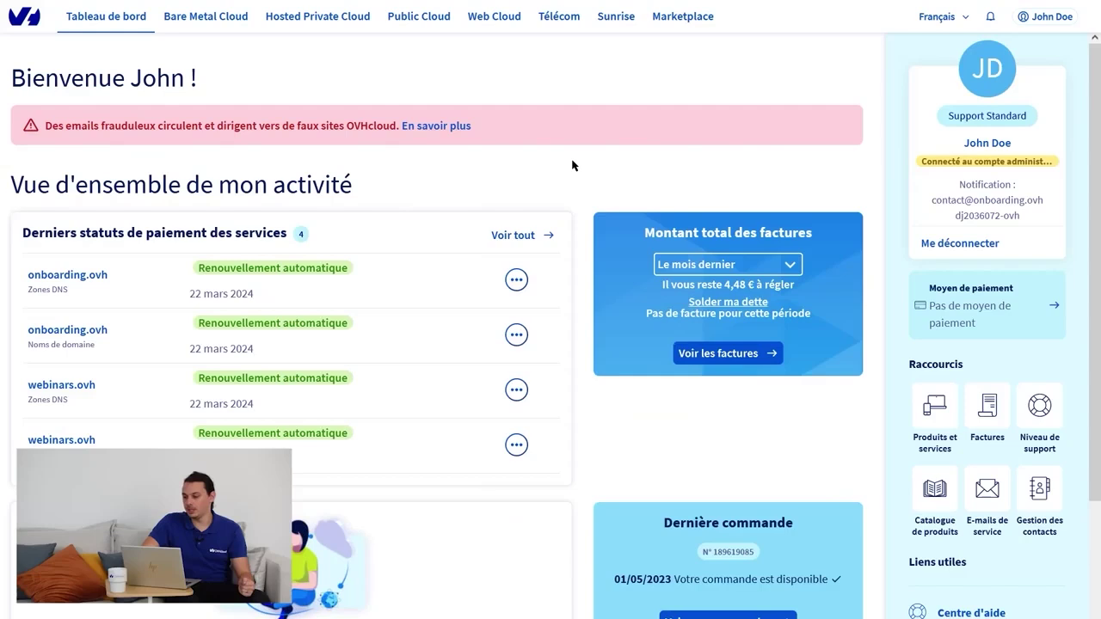
- Open the products and services list, set the onboarding.ovh domain's renewal type to Manuel, and continue to validation
{"action": "left_click", "coordinate": [937, 424]}
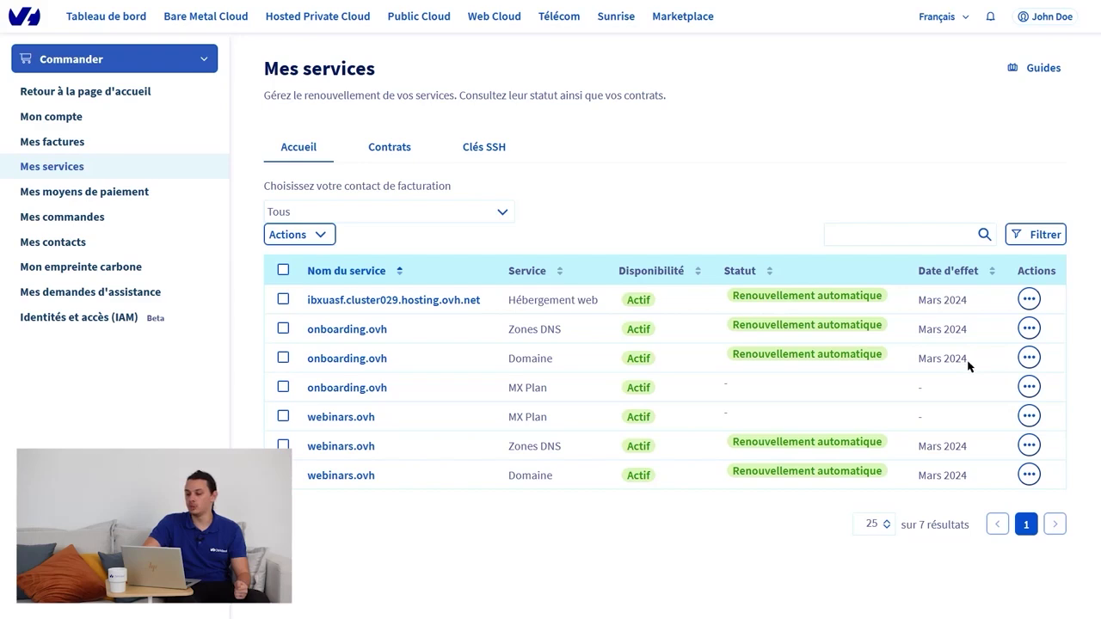
{"action": "left_click", "coordinate": [1028, 358]}
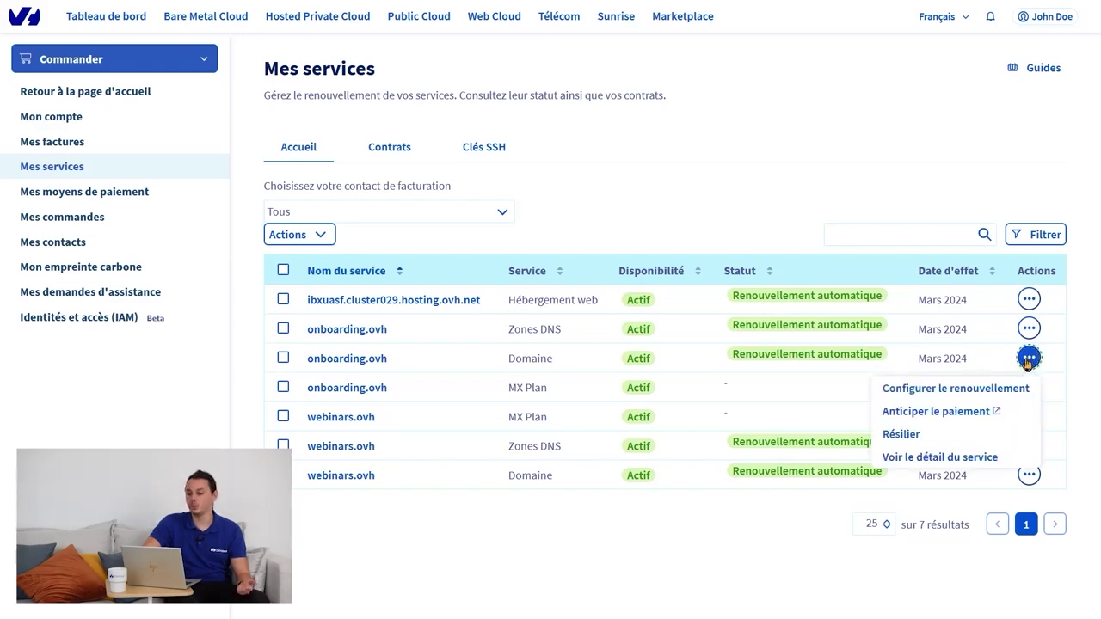
{"action": "left_click", "coordinate": [966, 391]}
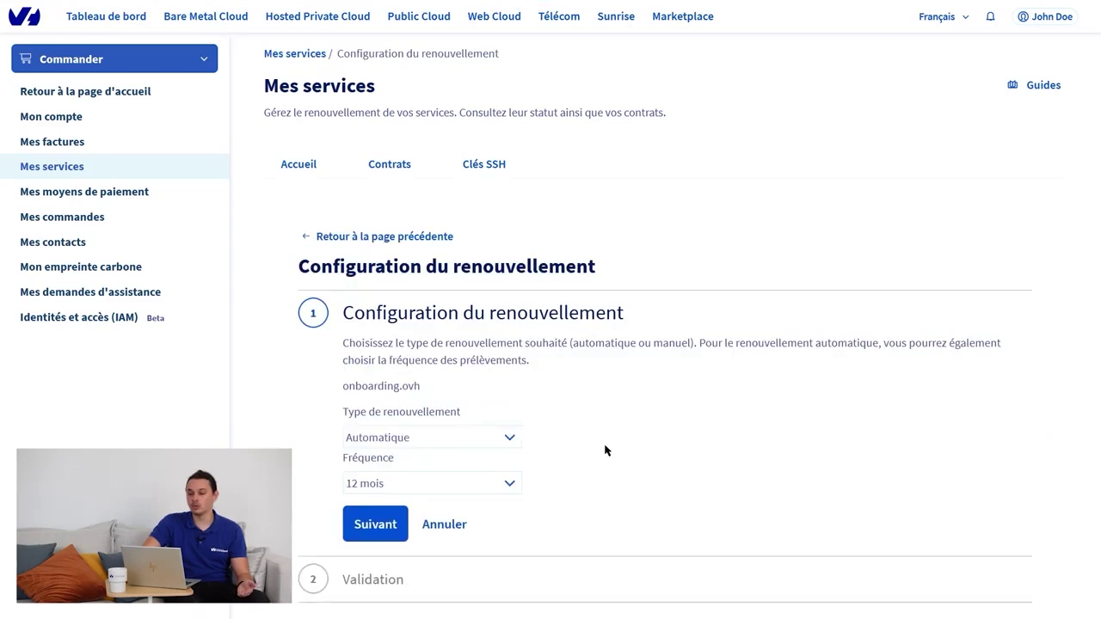
{"action": "left_click", "coordinate": [432, 443]}
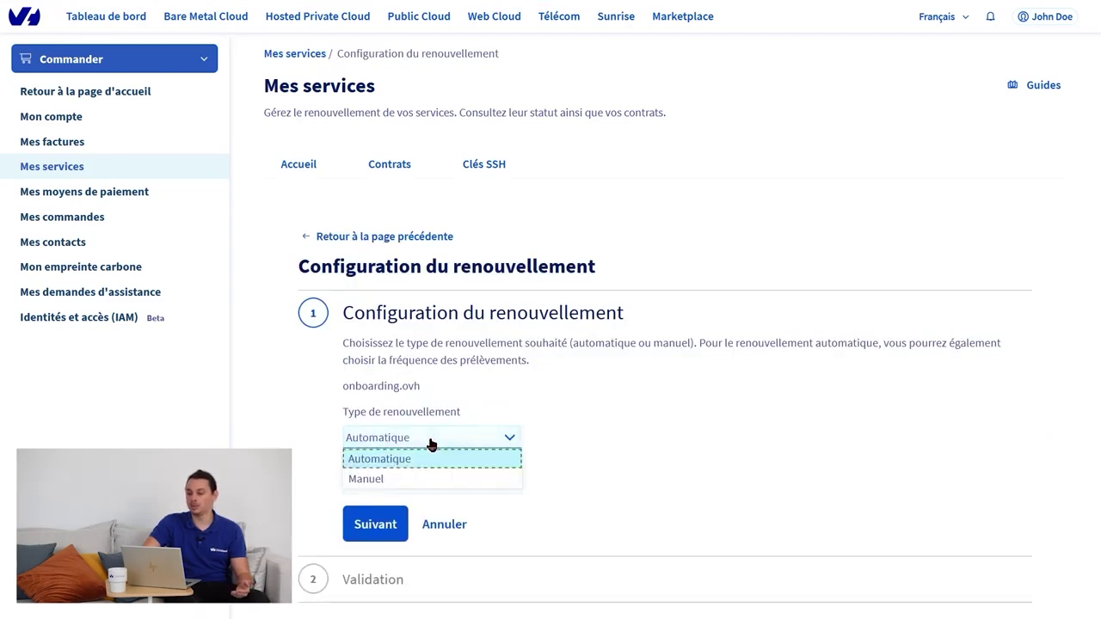
{"action": "left_click", "coordinate": [415, 487]}
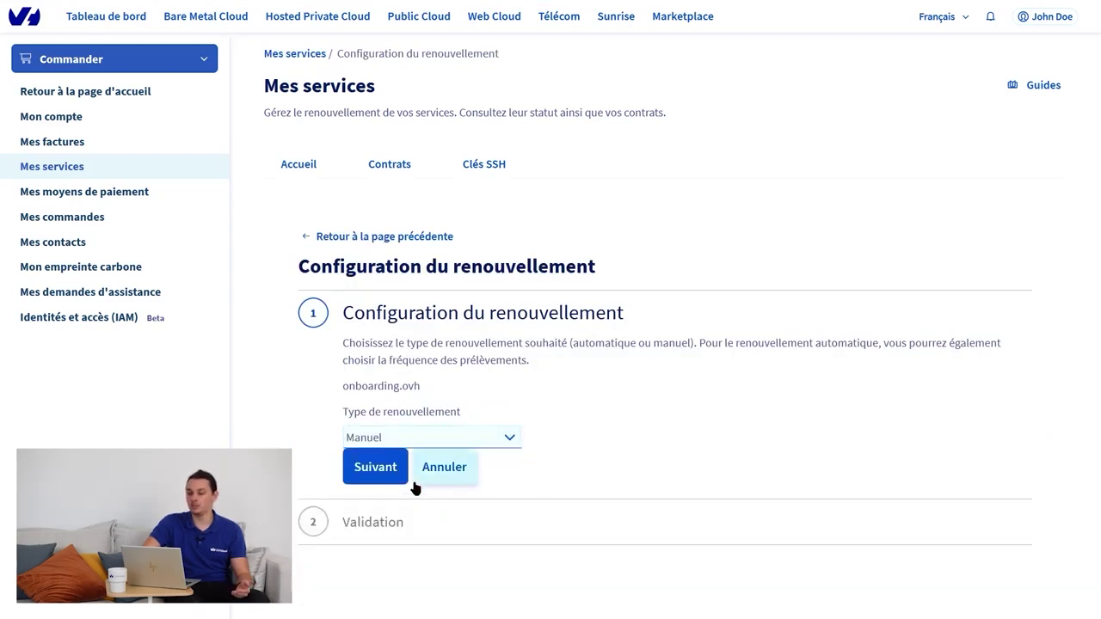
{"action": "left_click", "coordinate": [369, 475]}
{"action": "scroll", "coordinate": [516, 551], "scroll_direction": "down", "scroll_amount": 1}
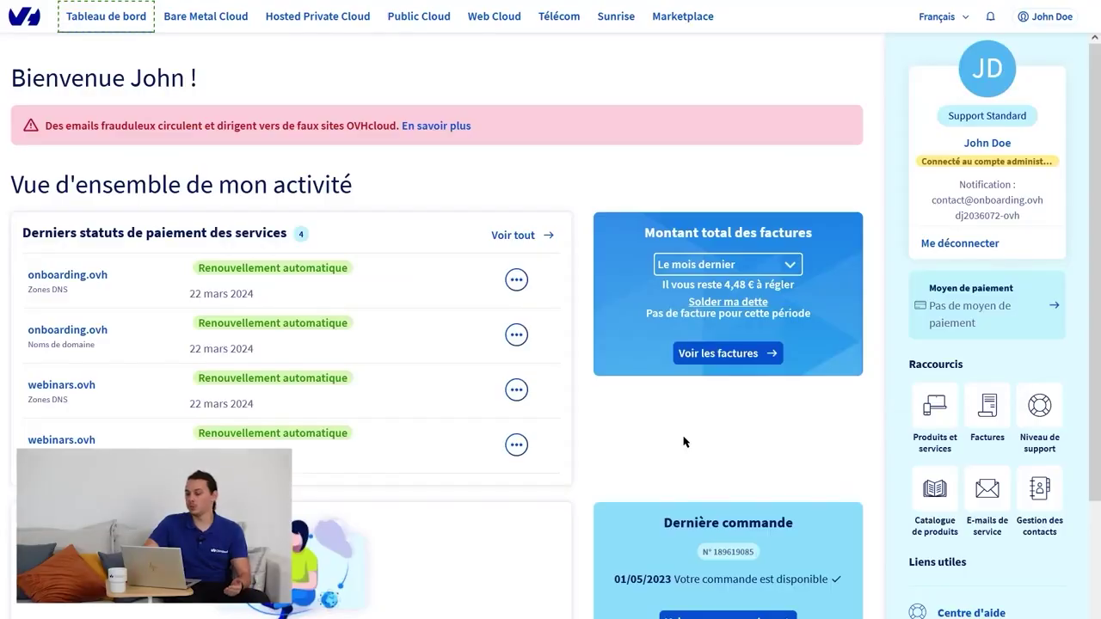
- Open the invoices list and choose to pay the outstanding balance immediately from the bulk actions
{"action": "left_click", "coordinate": [988, 411]}
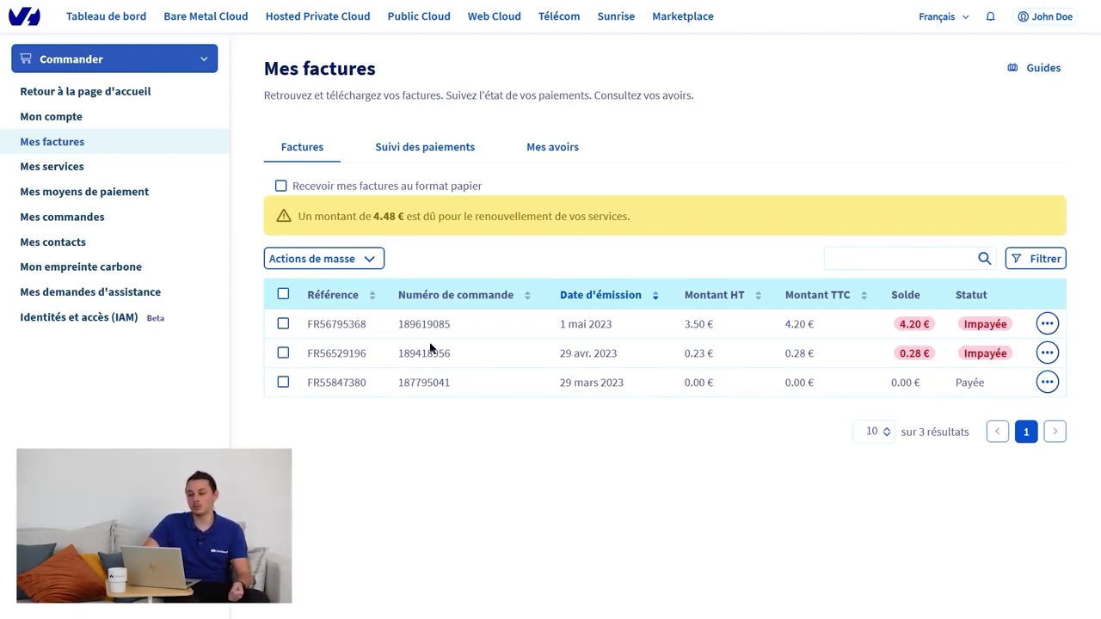
{"action": "left_click", "coordinate": [365, 264]}
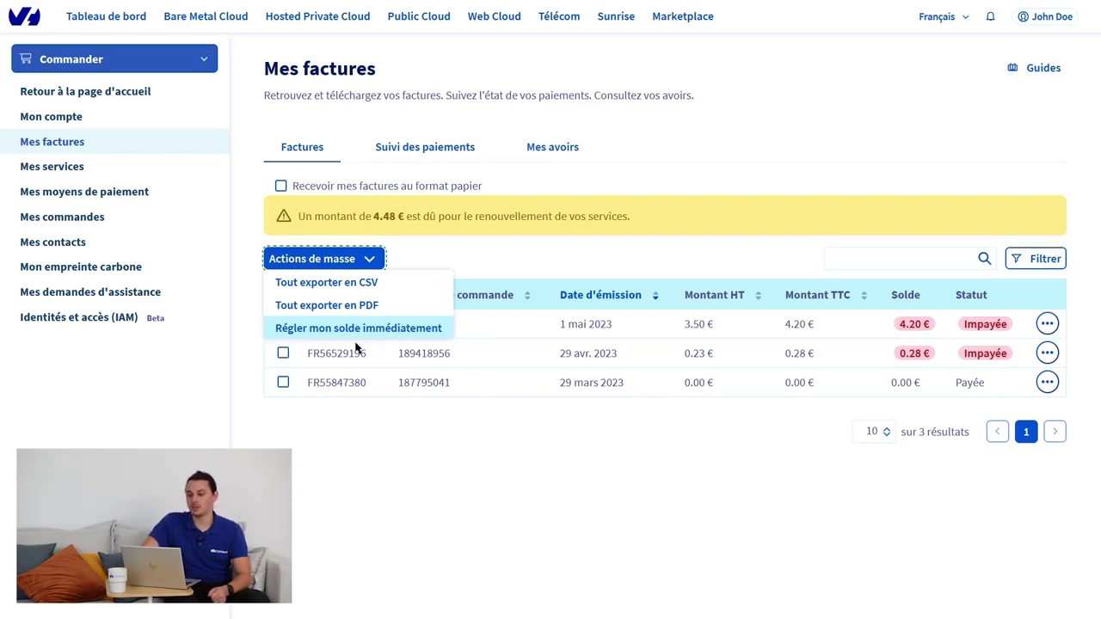
{"action": "left_click", "coordinate": [354, 335]}
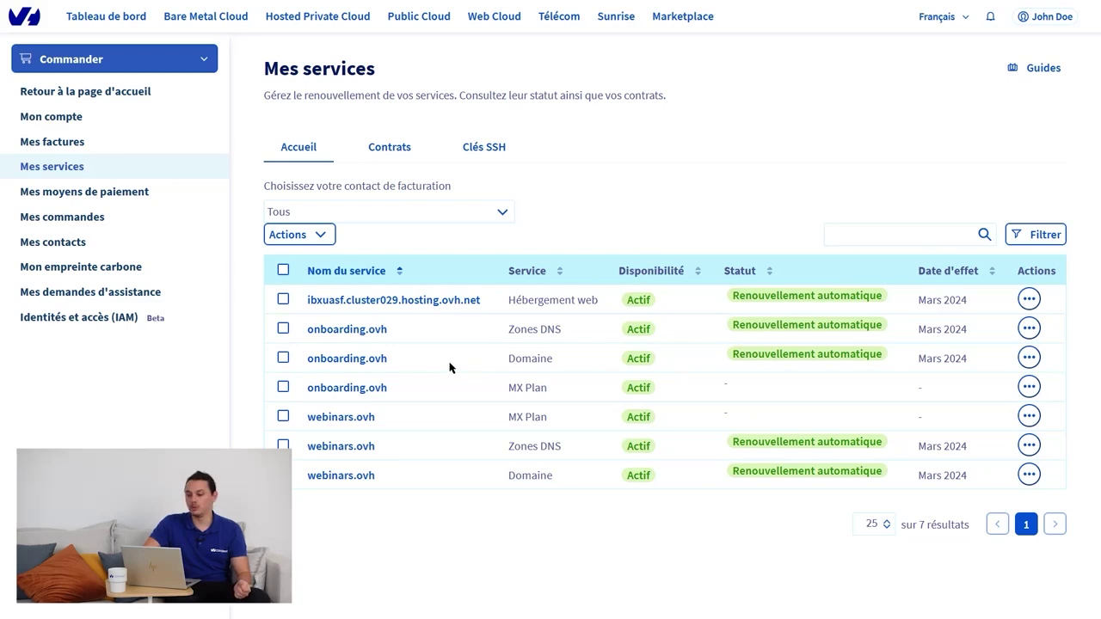
- Start the cancellation (Résilier) of the onboarding.ovh domain from the services list
{"action": "left_click", "coordinate": [1030, 357]}
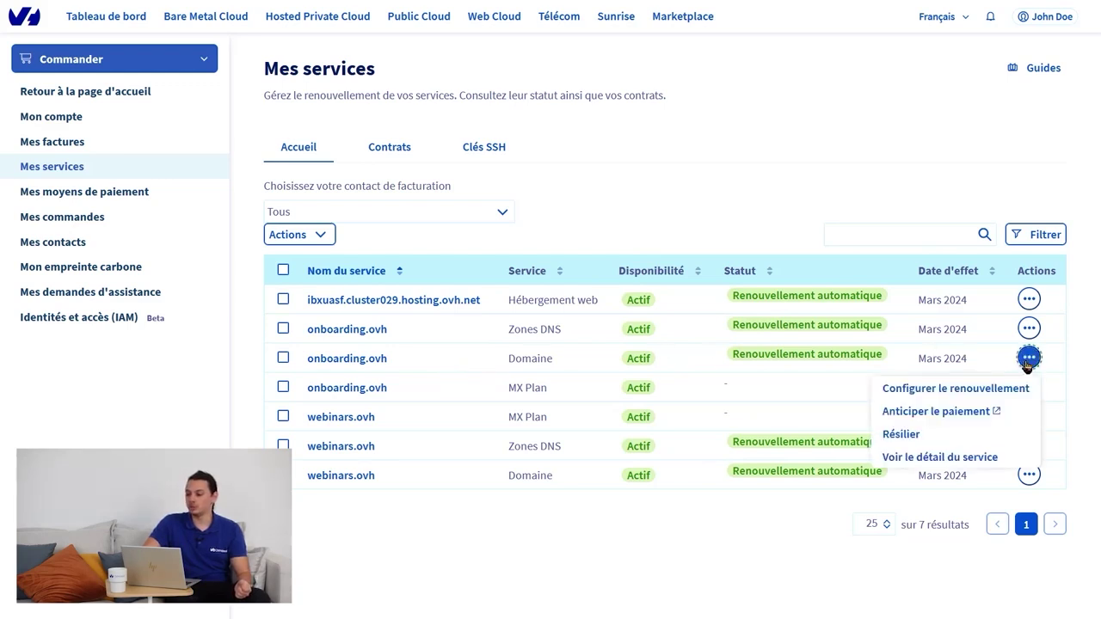
{"action": "left_click", "coordinate": [924, 439]}
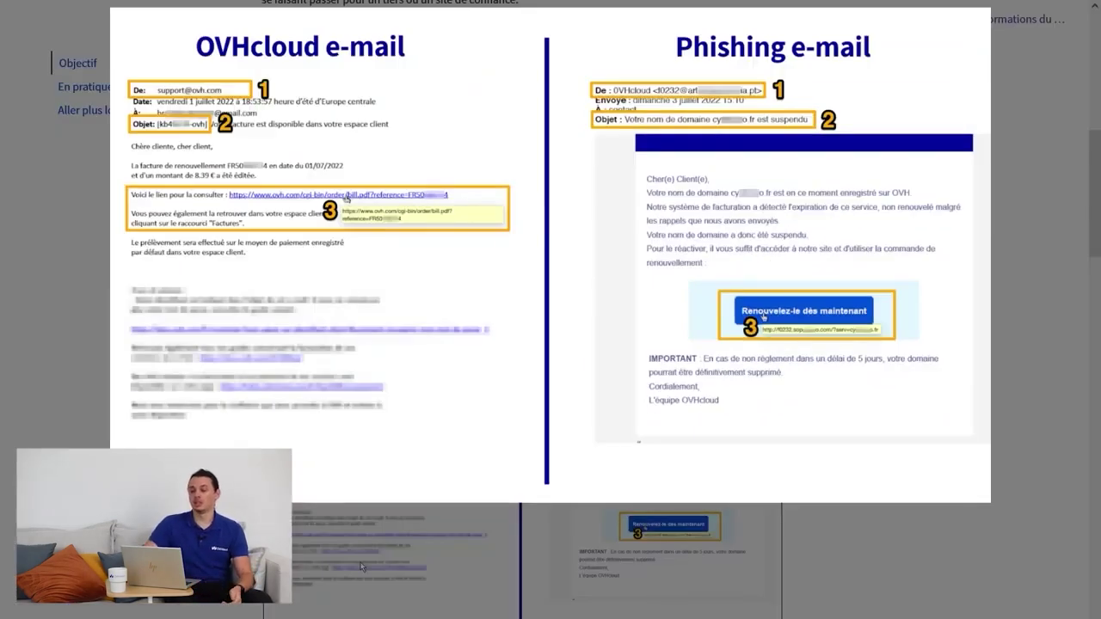
- Close the enlarged phishing e-mail comparison, return to the customer dashboard, and open the list of received service e-mails
{"action": "left_click", "coordinate": [361, 566]}
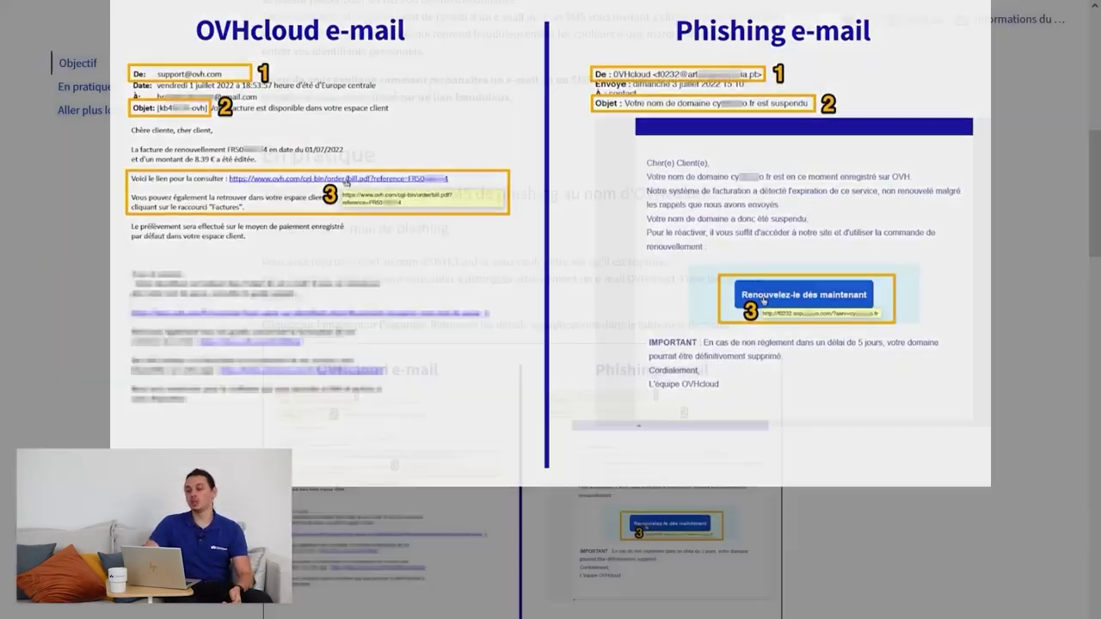
{"action": "left_click", "coordinate": [58, 7]}
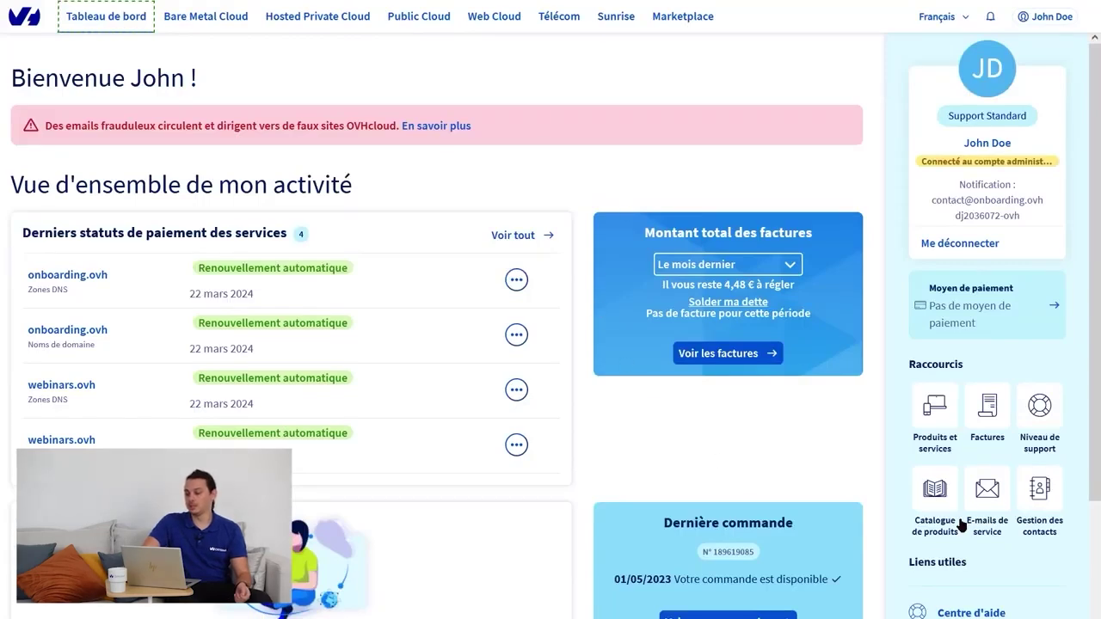
{"action": "left_click", "coordinate": [987, 496]}
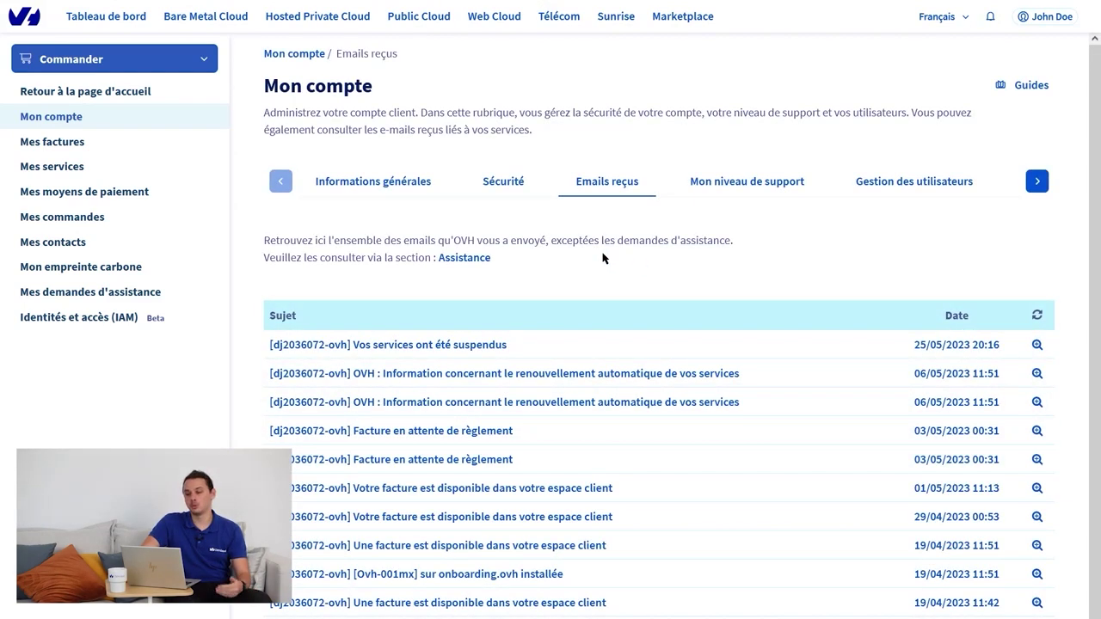
- Open the account side panel and find the link to the assistance requests
{"action": "left_click", "coordinate": [1035, 19]}
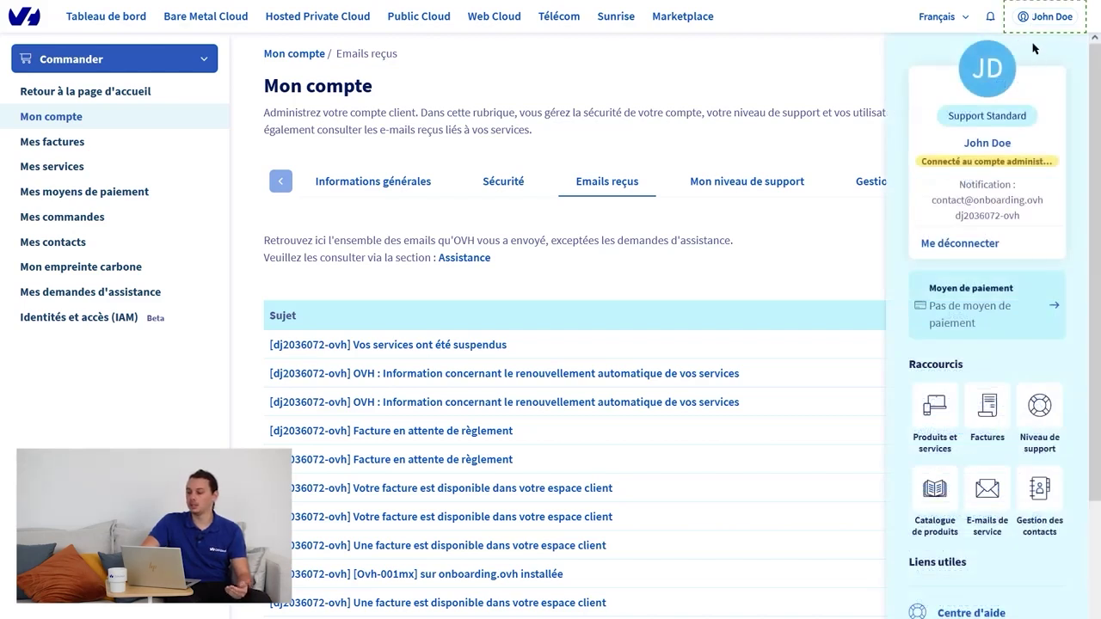
{"action": "scroll", "coordinate": [1015, 206], "scroll_direction": "down", "scroll_amount": 3}
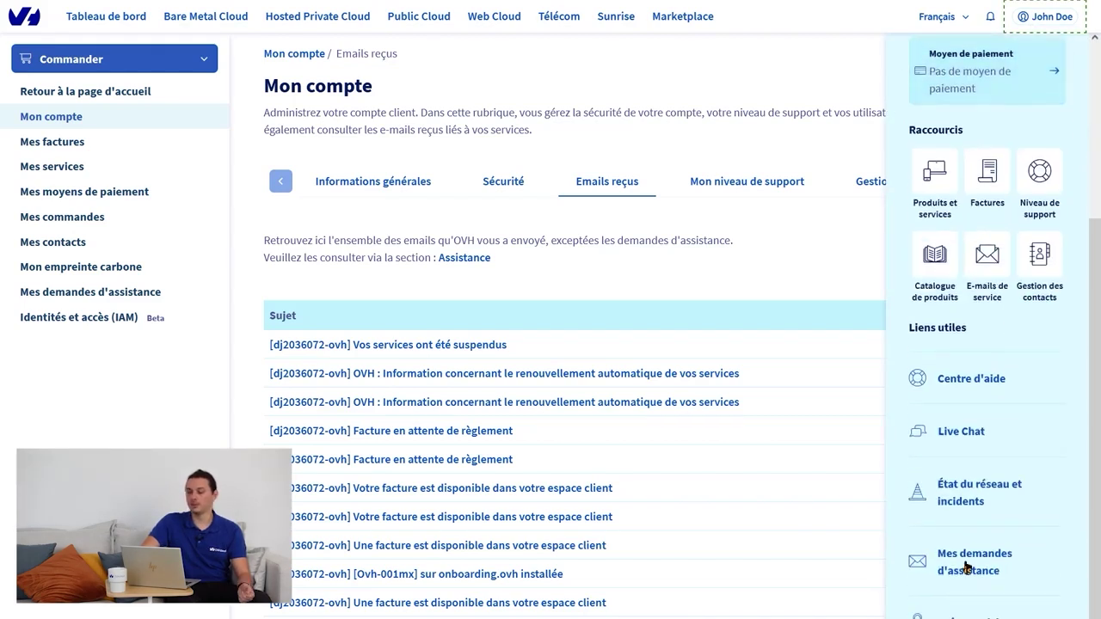